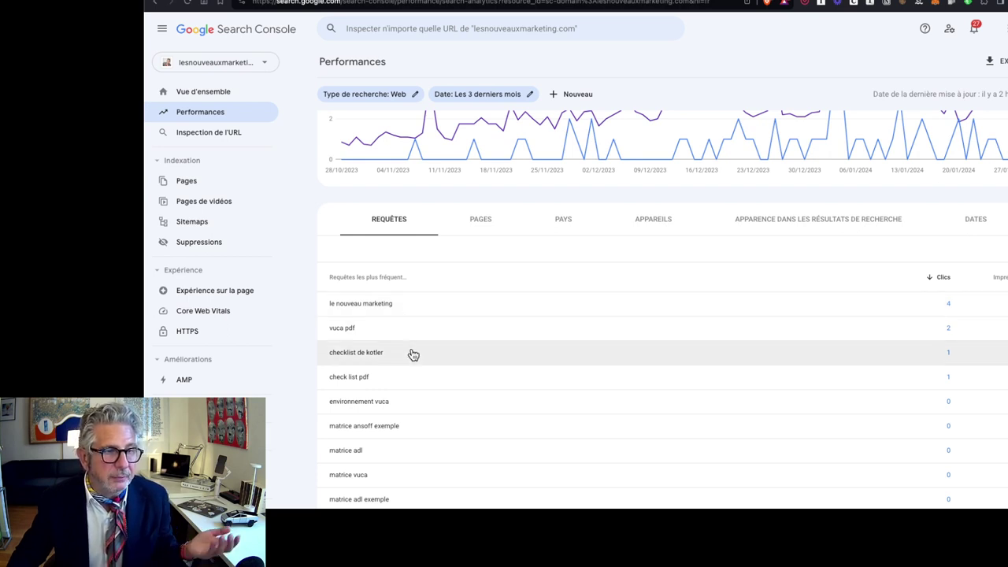
Review the most frequent search queries and the clicks and impressions chart in the performance report for lesnouveauxmarketing.com
{"action": "scroll", "coordinate": [413, 355], "scroll_direction": "down", "scroll_amount": 3}
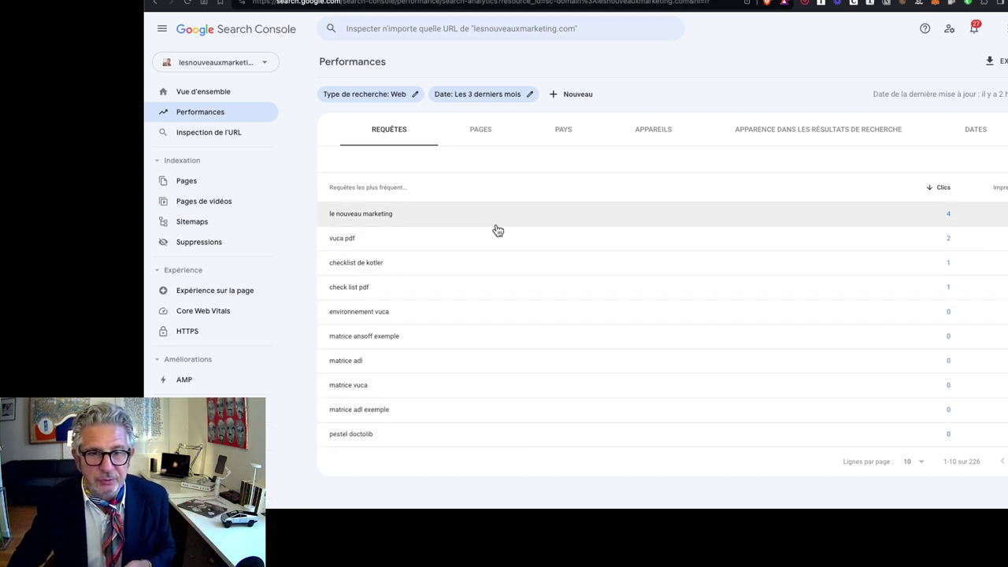
{"action": "scroll", "coordinate": [498, 230], "scroll_direction": "up", "scroll_amount": 3}
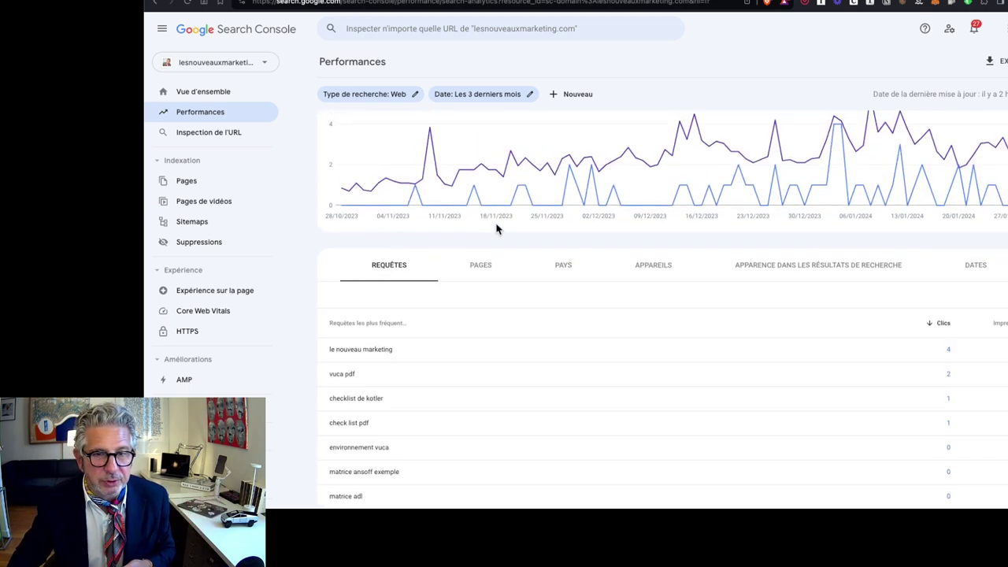
{"action": "scroll", "coordinate": [496, 229], "scroll_direction": "up", "scroll_amount": 3}
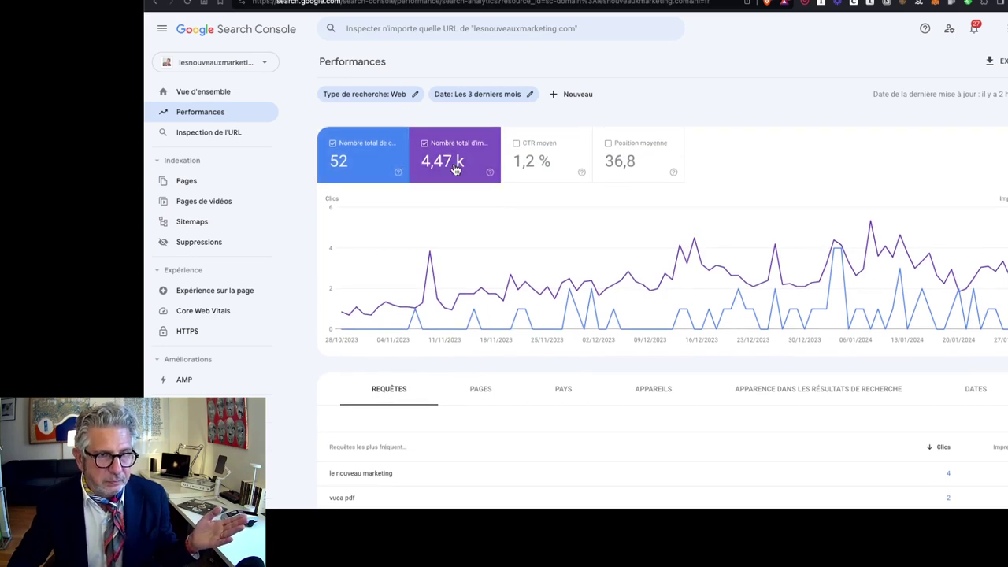
{"action": "left_click", "coordinate": [223, 138]}
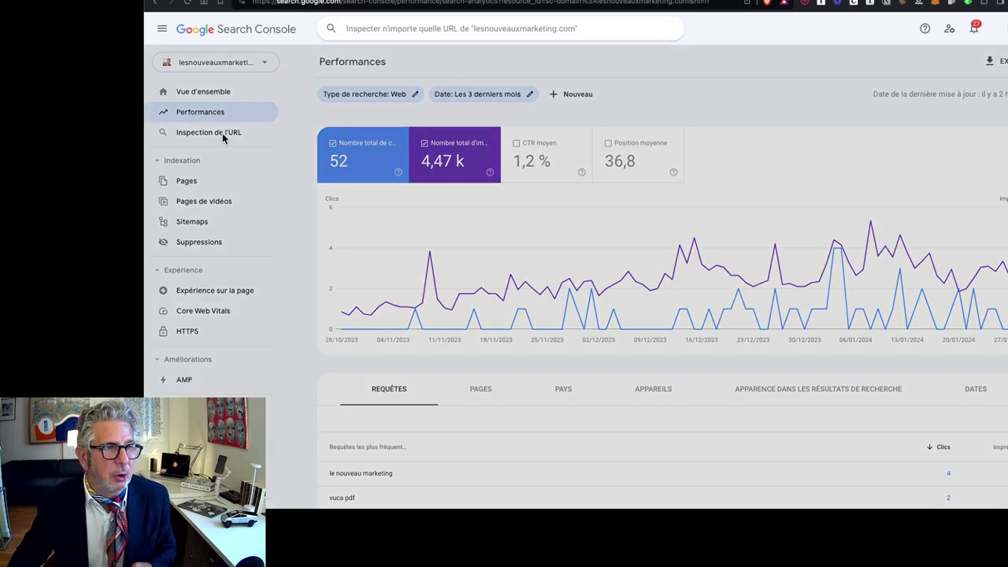
Examine the page indexing report, including the reasons pages are not indexed, and check the property's messages
{"action": "left_click", "coordinate": [192, 185]}
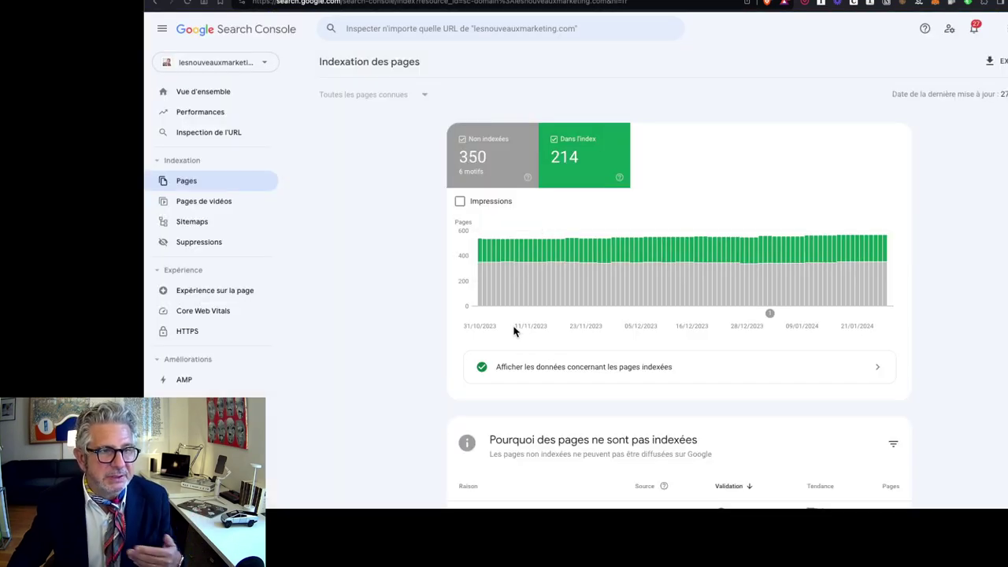
{"action": "scroll", "coordinate": [513, 334], "scroll_direction": "down", "scroll_amount": 5}
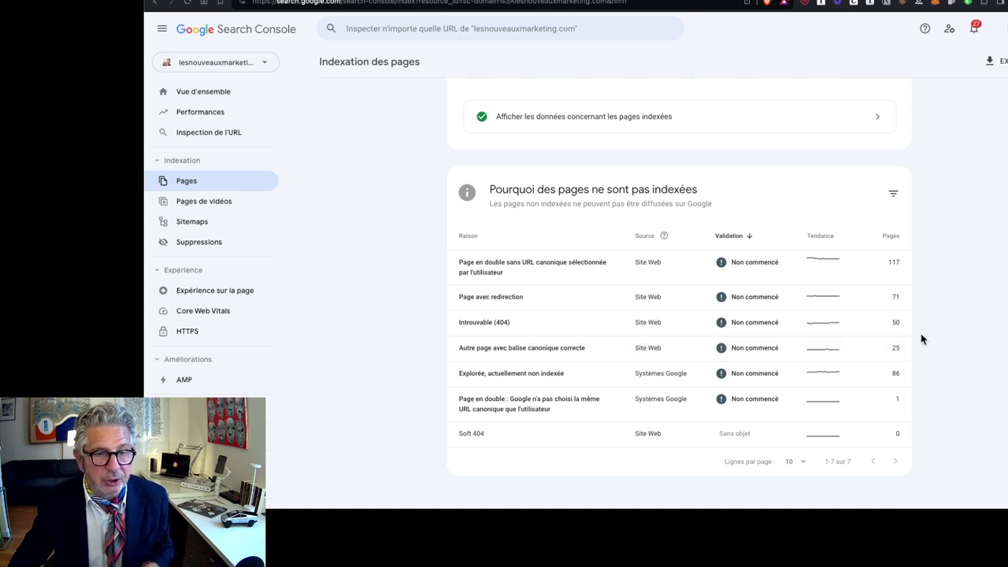
{"action": "scroll", "coordinate": [950, 270], "scroll_direction": "up", "scroll_amount": 3}
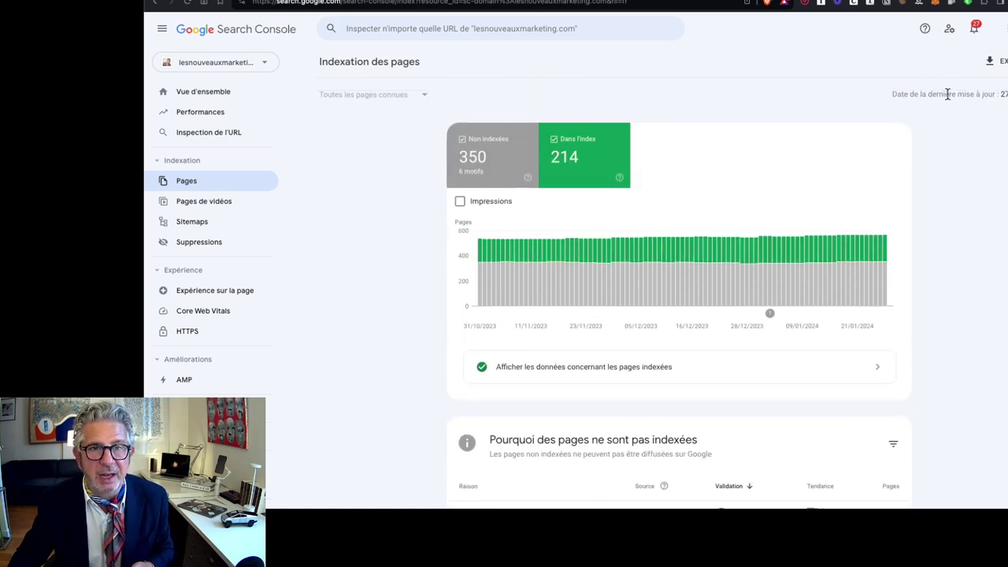
{"action": "left_click", "coordinate": [974, 29]}
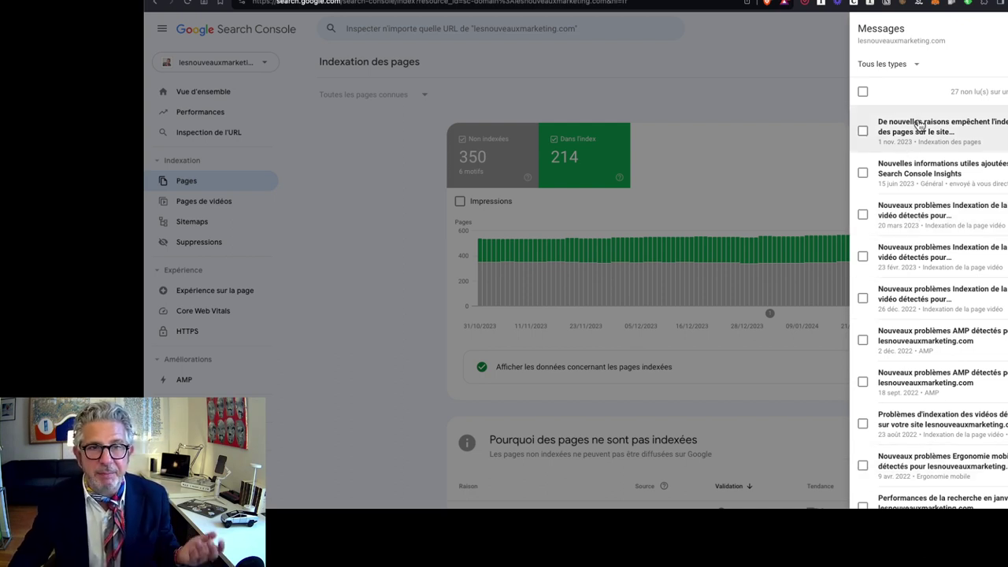
{"action": "left_click", "coordinate": [757, 85]}
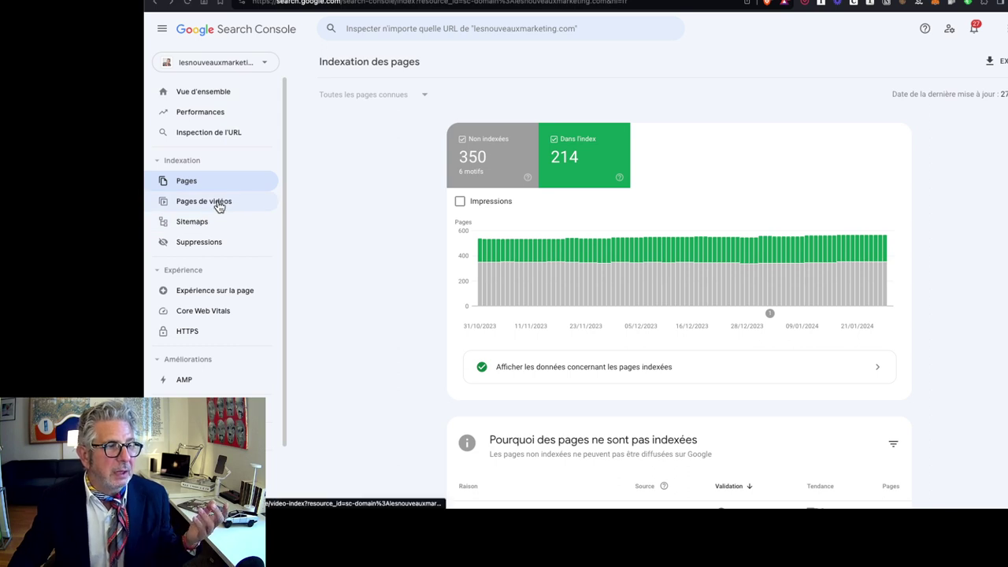
Examine the Core Web Vitals report and the HTTPS report, dismissing the HTTPS tip
{"action": "left_click", "coordinate": [218, 311]}
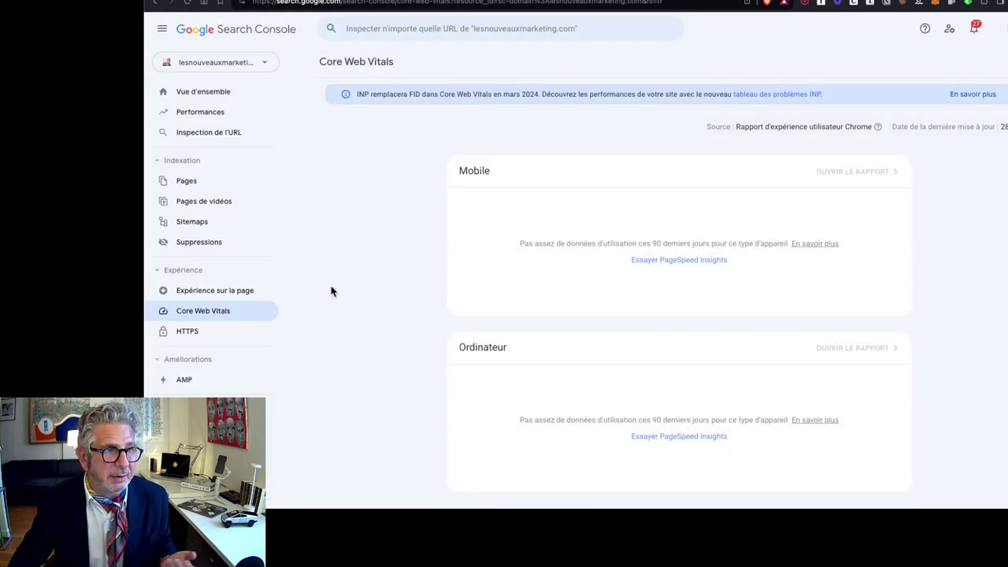
{"action": "left_click", "coordinate": [188, 331]}
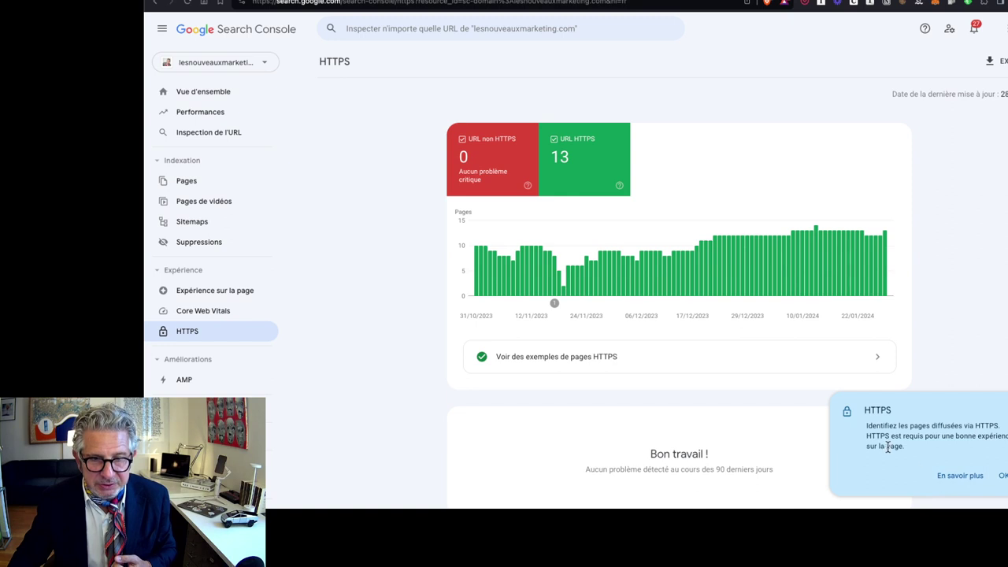
{"action": "left_click", "coordinate": [1003, 477]}
{"action": "scroll", "coordinate": [887, 416], "scroll_direction": "down", "scroll_amount": 1}
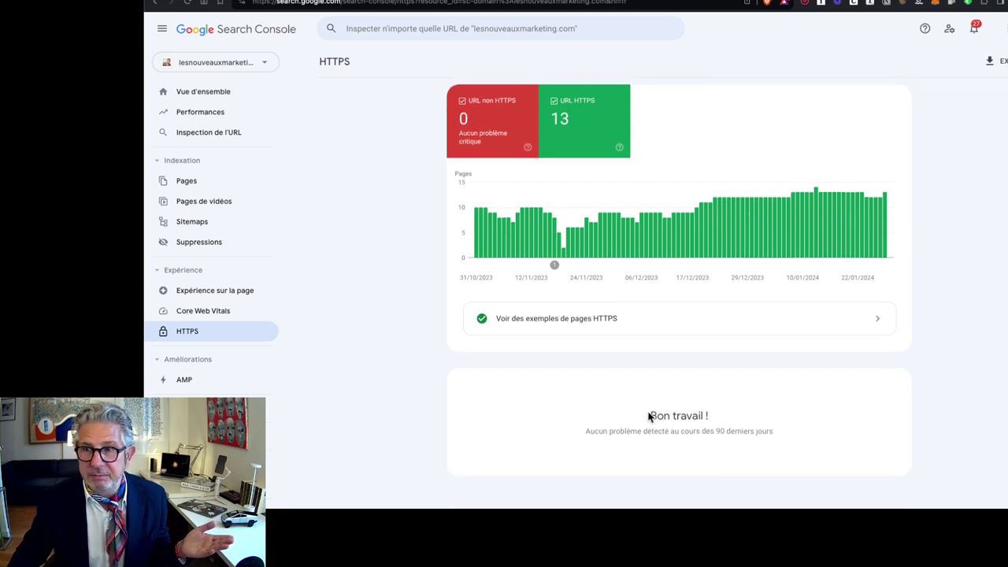
{"action": "left_click_drag", "start_coordinate": [648, 417], "coordinate": [711, 418]}
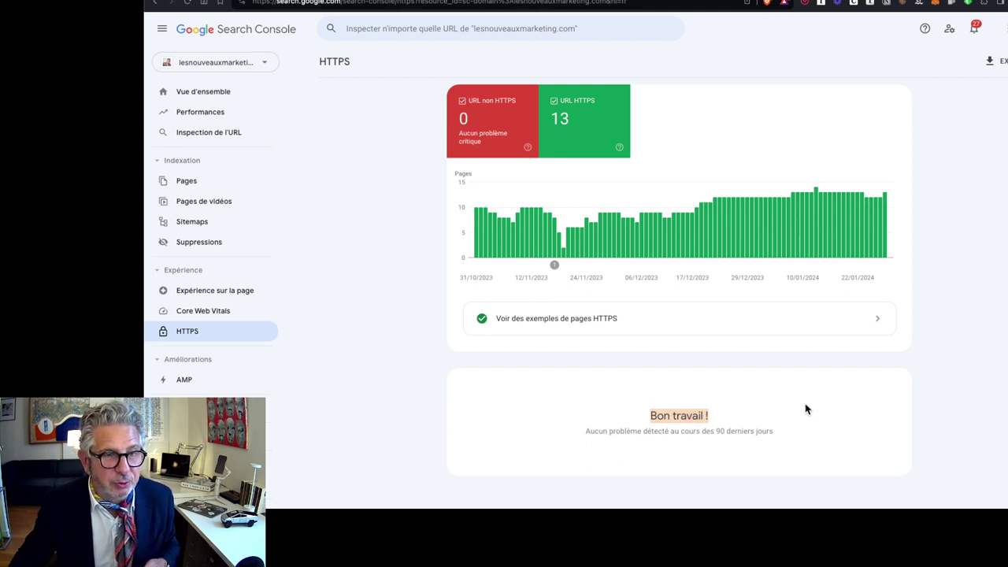
{"action": "scroll", "coordinate": [792, 373], "scroll_direction": "up", "scroll_amount": 1}
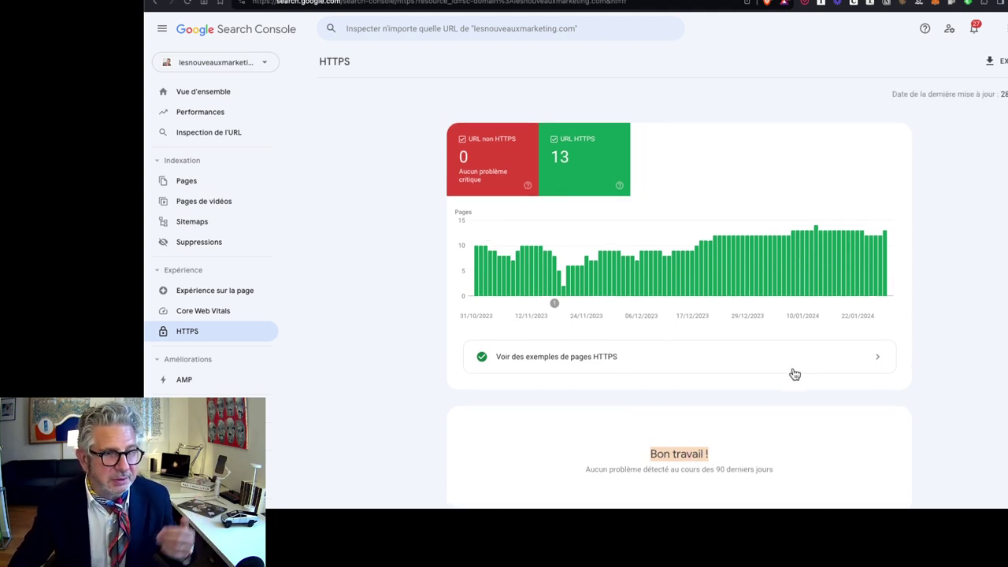
{"action": "mouse_move", "coordinate": [889, 232]}
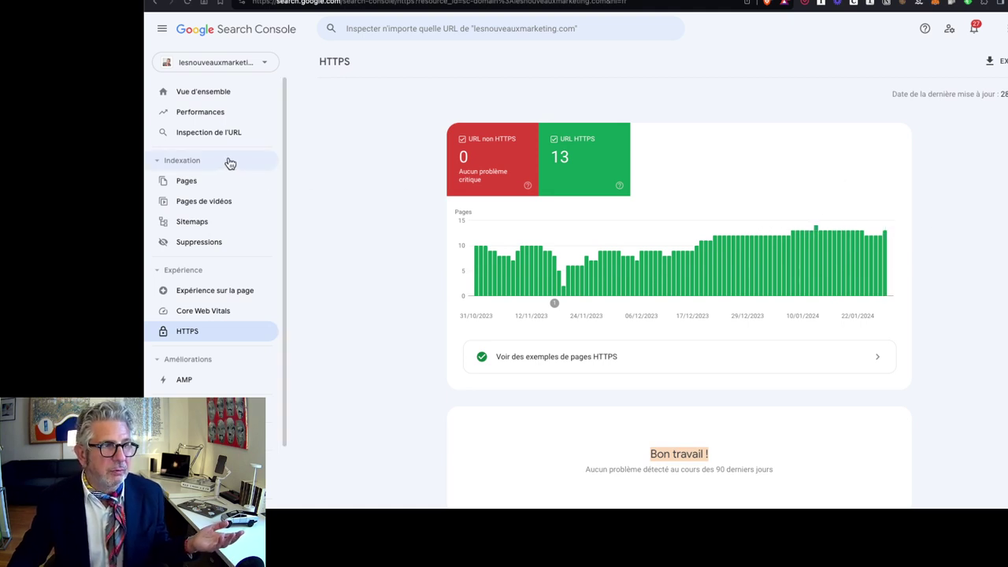
{"action": "left_click", "coordinate": [217, 67]}
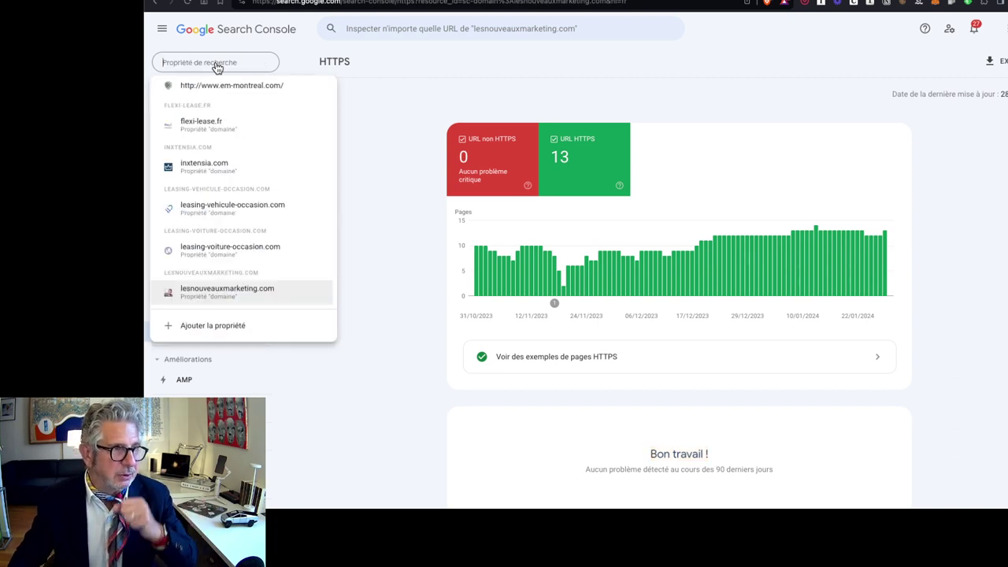
{"action": "left_click", "coordinate": [226, 326]}
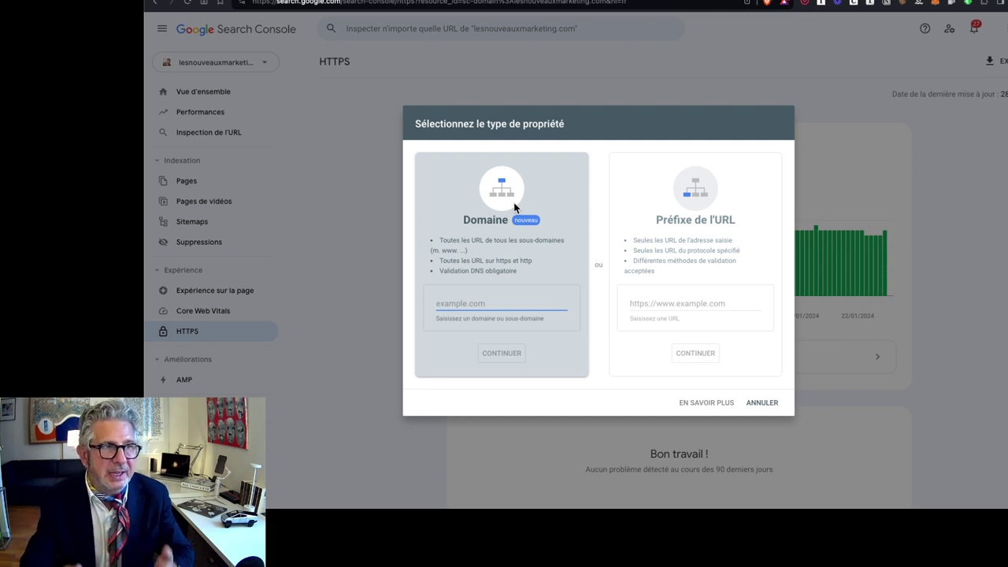
{"action": "left_click", "coordinate": [762, 403]}
{"action": "left_click", "coordinate": [236, 63]}
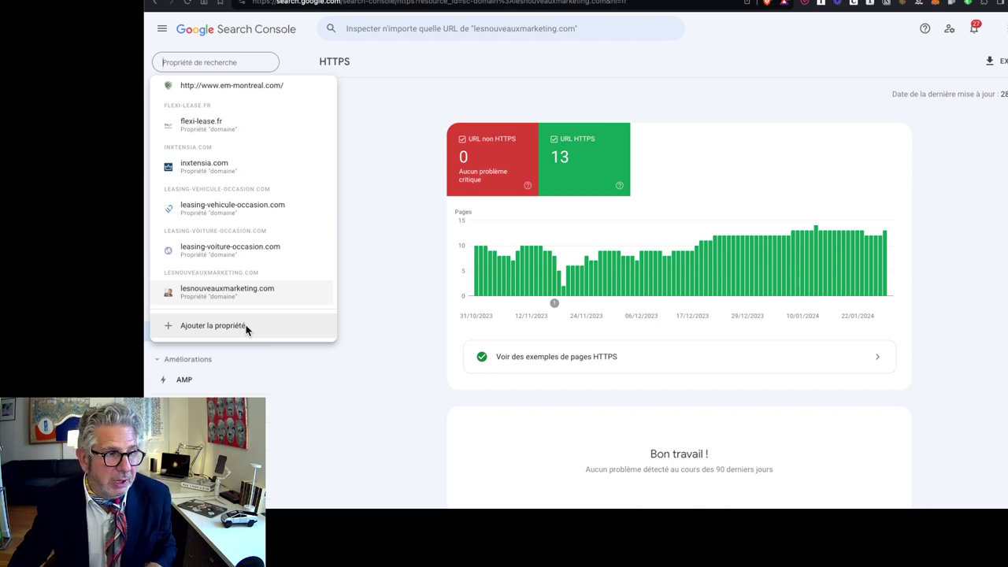
{"action": "left_click", "coordinate": [246, 327]}
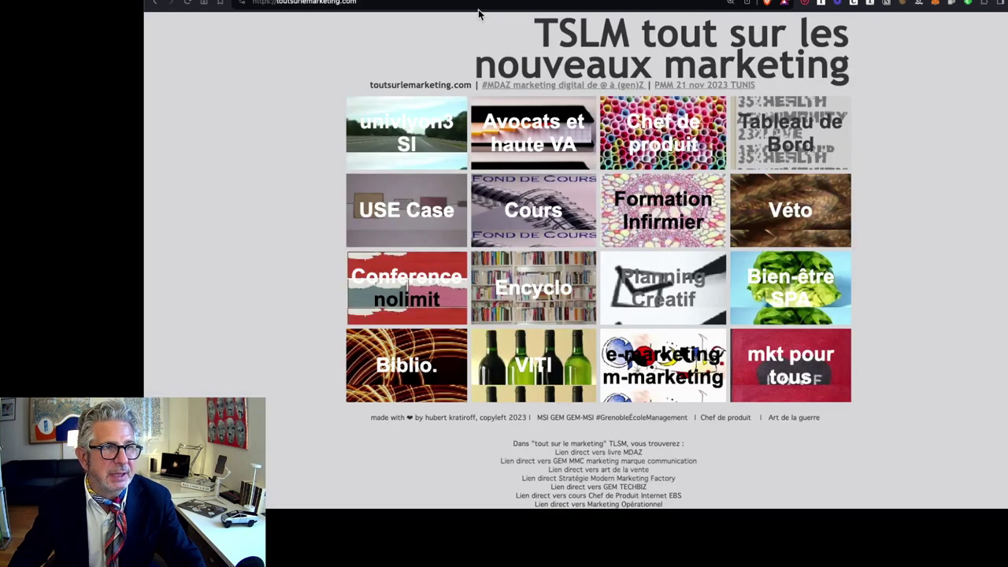
{"action": "left_click", "coordinate": [479, 4]}
{"action": "key", "text": "ctrl+c"}
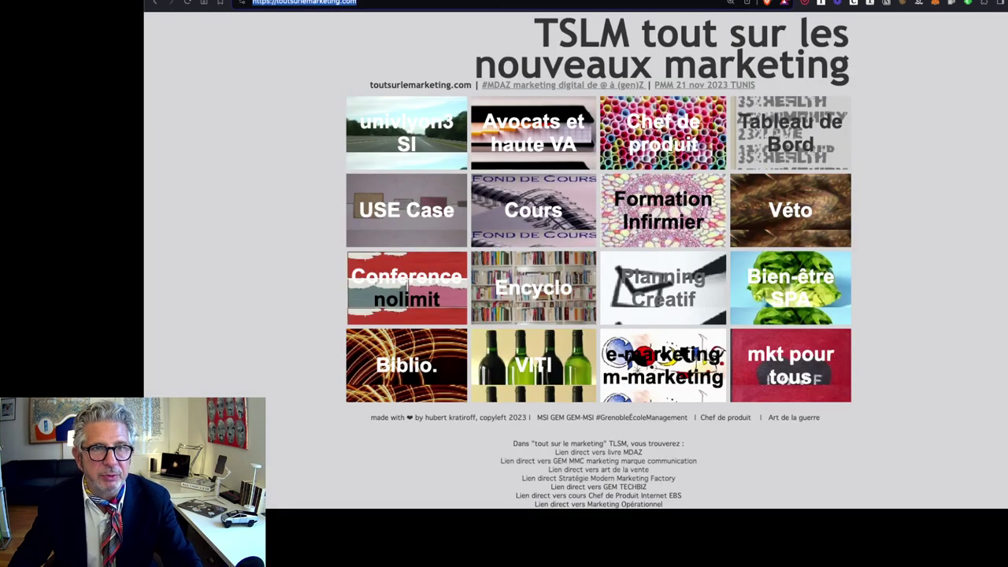
{"action": "key", "text": "ctrl+Tab"}
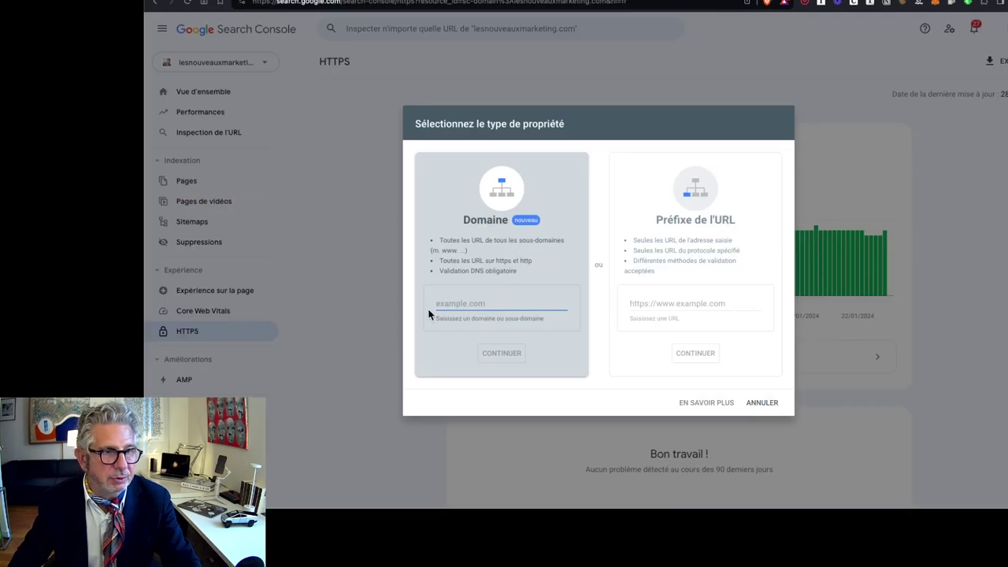
{"action": "key", "text": "ctrl+v"}
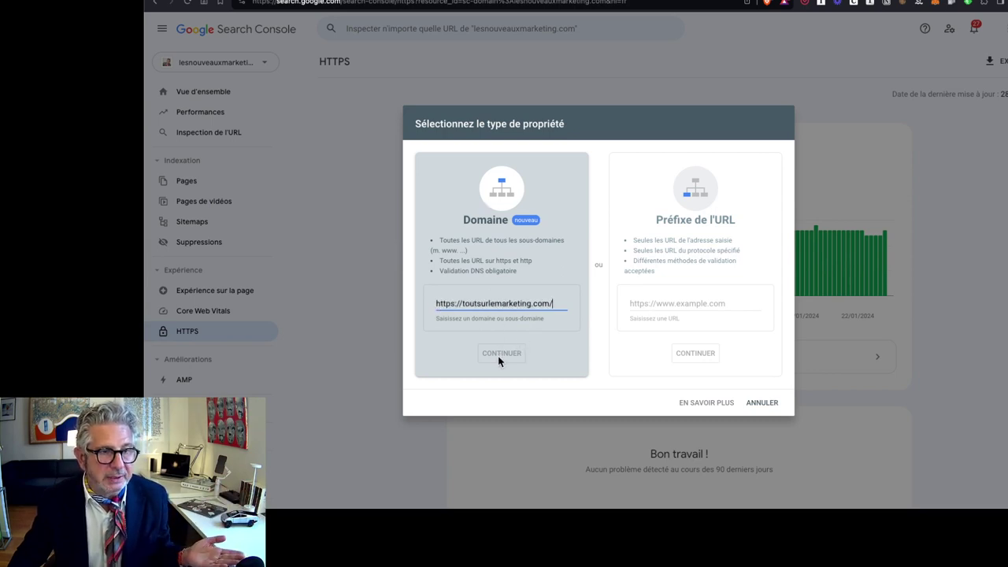
{"action": "left_click", "coordinate": [498, 353]}
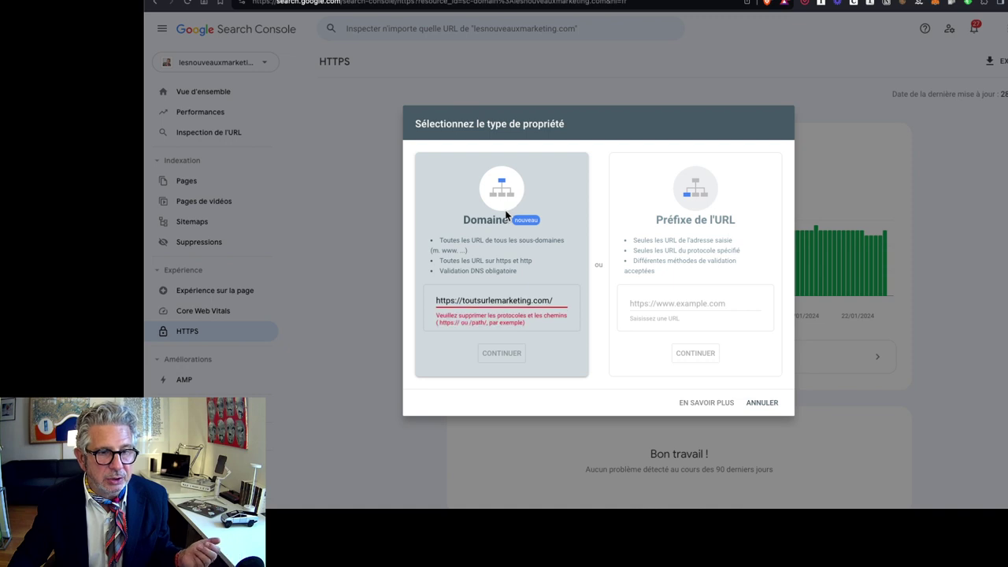
{"action": "left_click", "coordinate": [460, 302]}
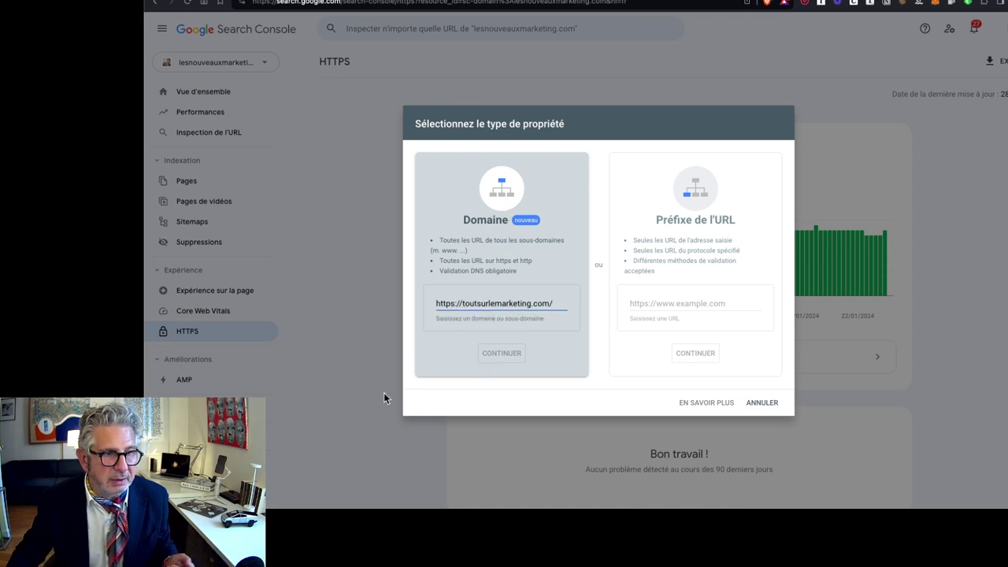
{"action": "key", "text": "BackSpace"}
{"action": "key", "text": "BackSpace"}
{"action": "key", "text": "BackSpace"}
{"action": "key", "text": "BackSpace"}
{"action": "key", "text": "BackSpace"}
{"action": "key", "text": "BackSpace"}
{"action": "key", "text": "BackSpace"}
{"action": "key", "text": "BackSpace"}
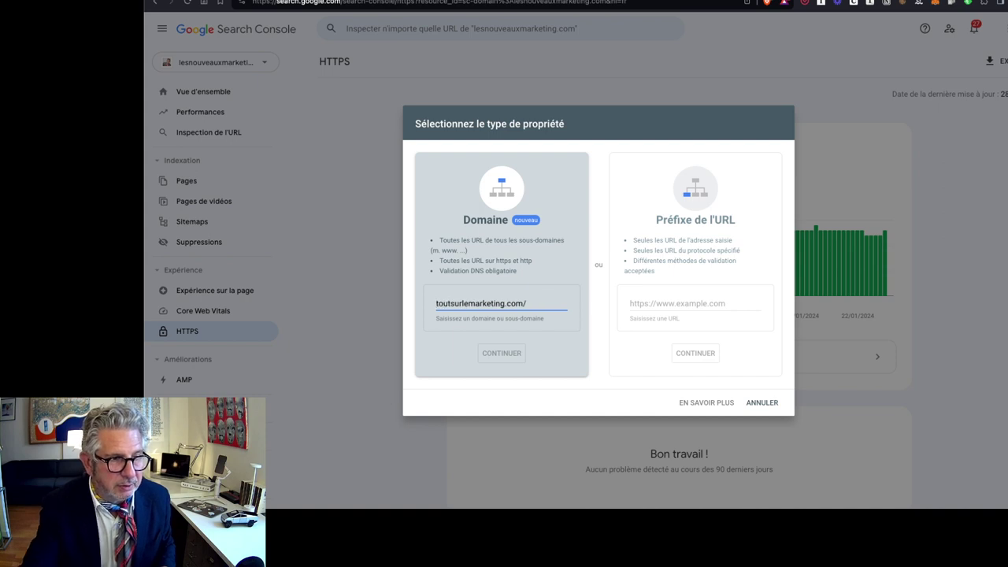
{"action": "left_click", "coordinate": [532, 300]}
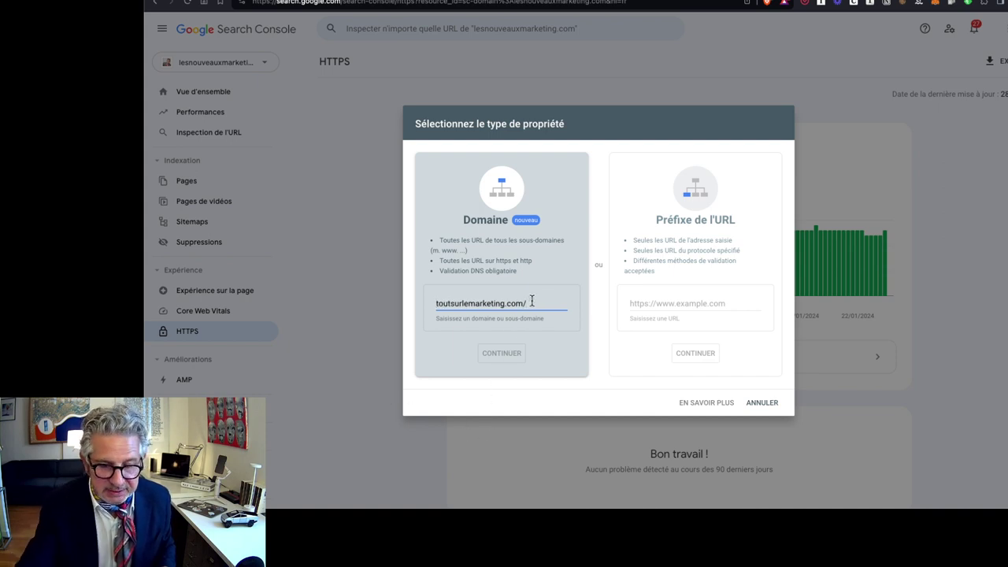
{"action": "key", "text": "BackSpace"}
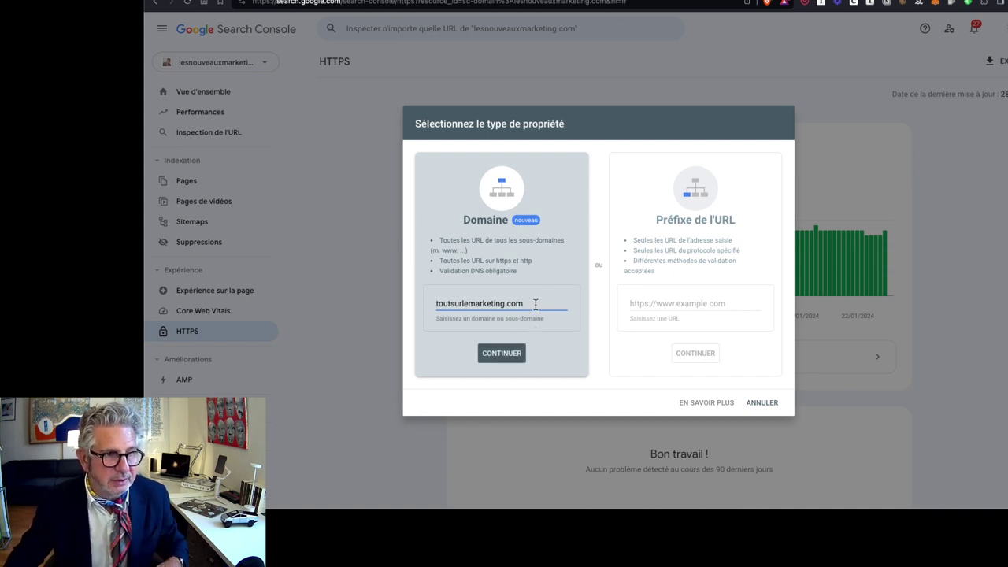
Replace the domain entry with the copied site address and reduce it to toutsurlemarketing.com
{"action": "key", "text": "super+a"}
{"action": "key", "text": "super+v"}
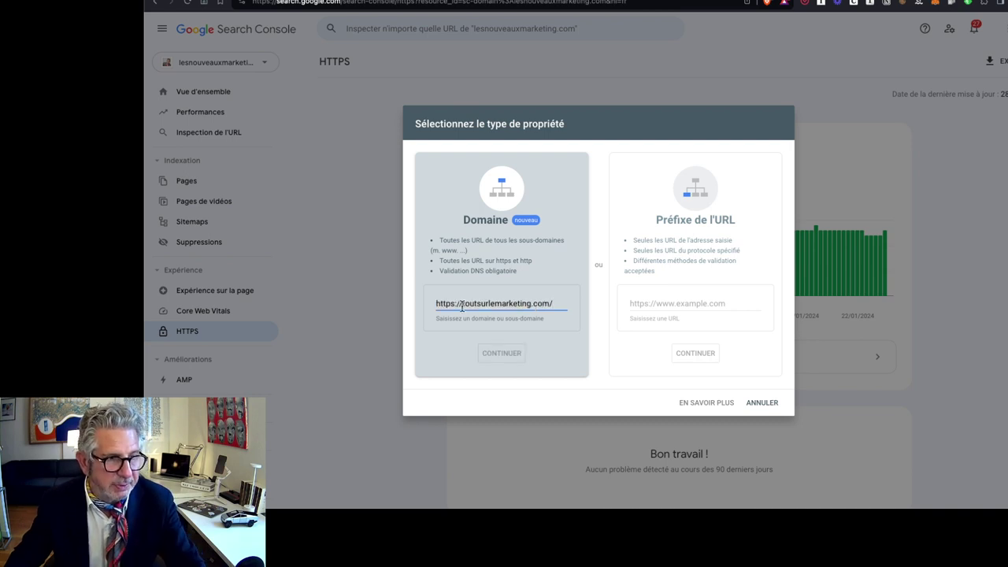
{"action": "key", "text": "BackSpace"}
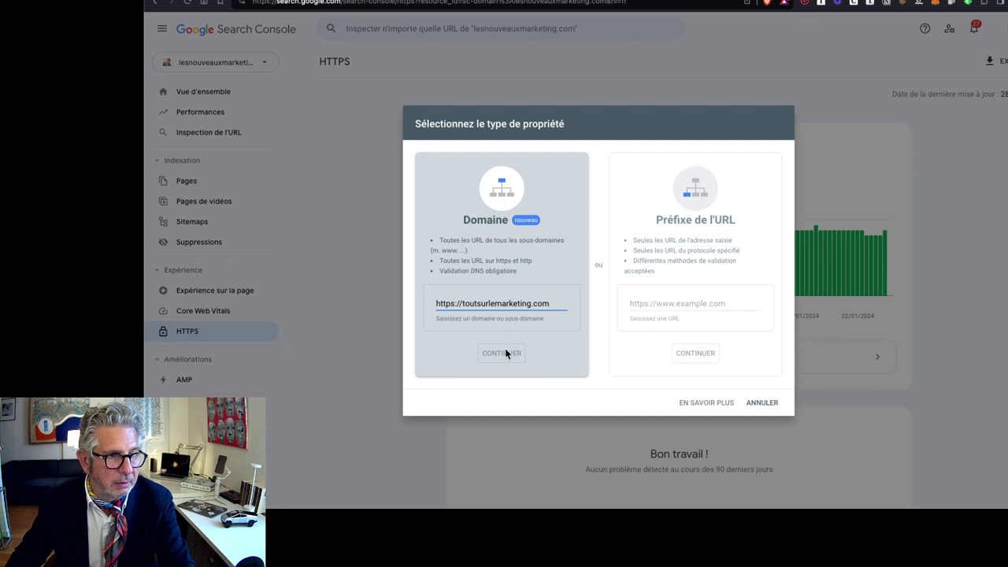
{"action": "left_click", "coordinate": [509, 319]}
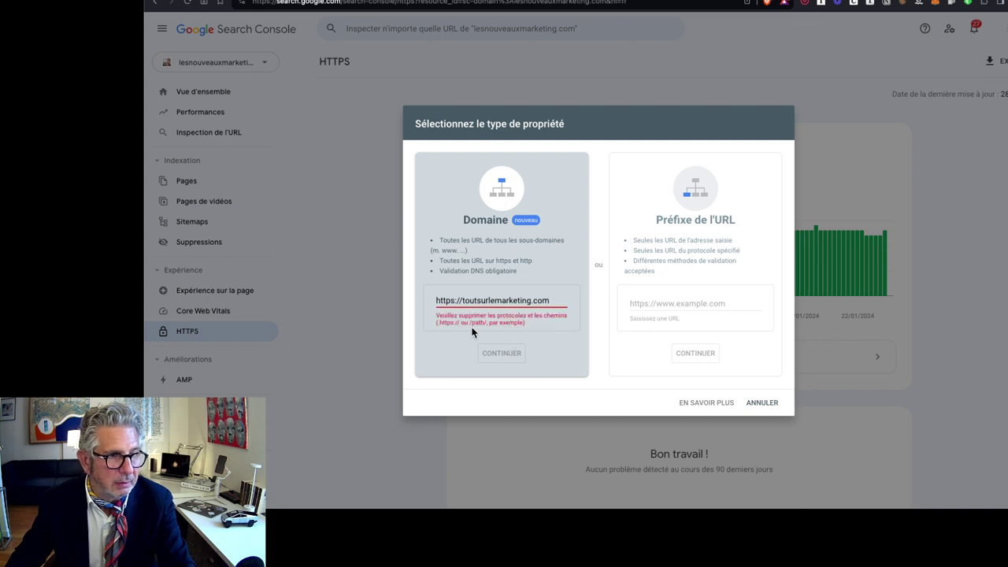
{"action": "left_click", "coordinate": [462, 300]}
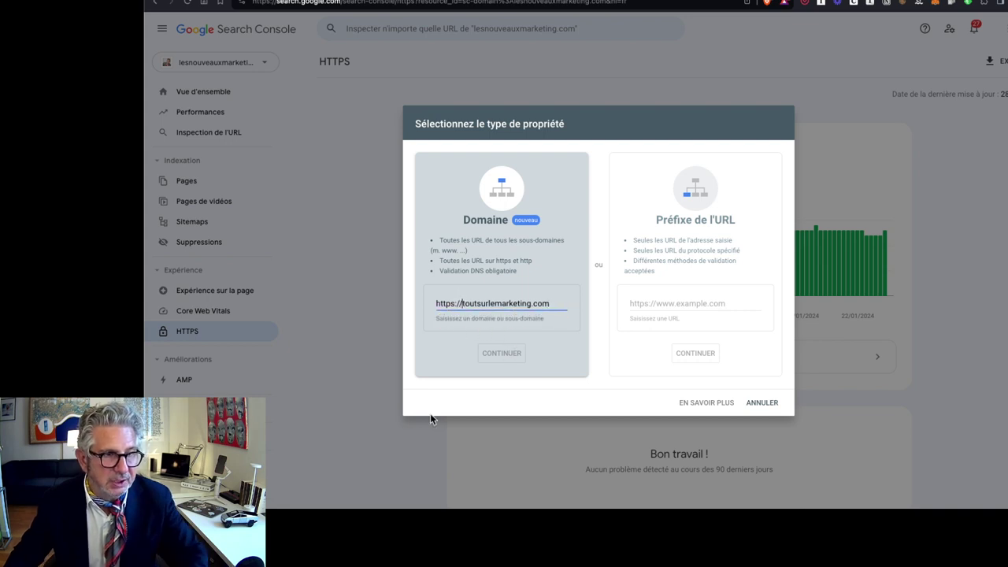
{"action": "key", "text": "BackSpace"}
{"action": "key", "text": "BackSpace"}
{"action": "key", "text": "BackSpace"}
{"action": "key", "text": "BackSpace"}
{"action": "key", "text": "BackSpace"}
{"action": "key", "text": "BackSpace"}
{"action": "key", "text": "BackSpace"}
{"action": "key", "text": "BackSpace"}
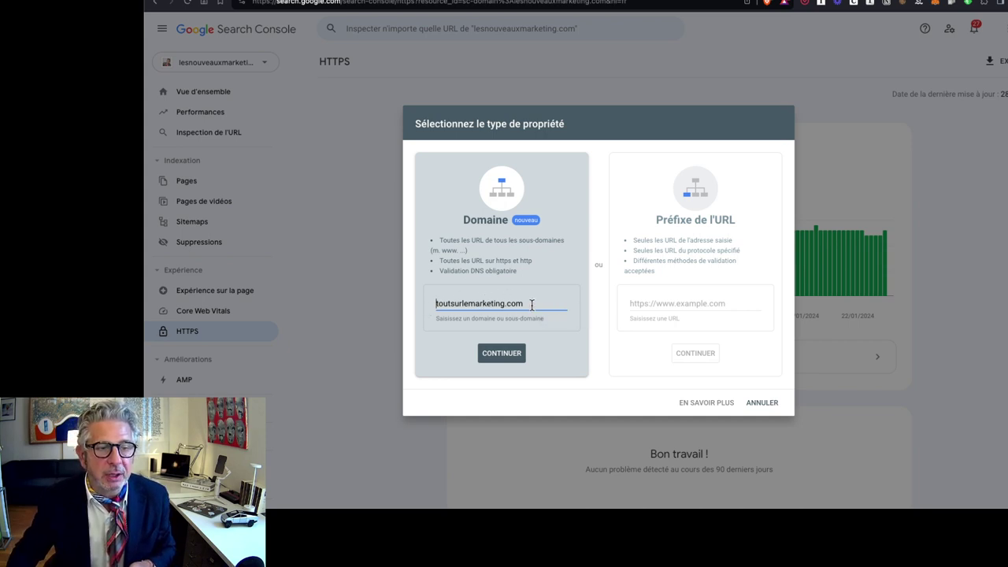
Submit the toutsurlemarketing.com domain for DNS validation and copy its TXT verification record
{"action": "left_click", "coordinate": [447, 303]}
{"action": "type", "text": "t"}
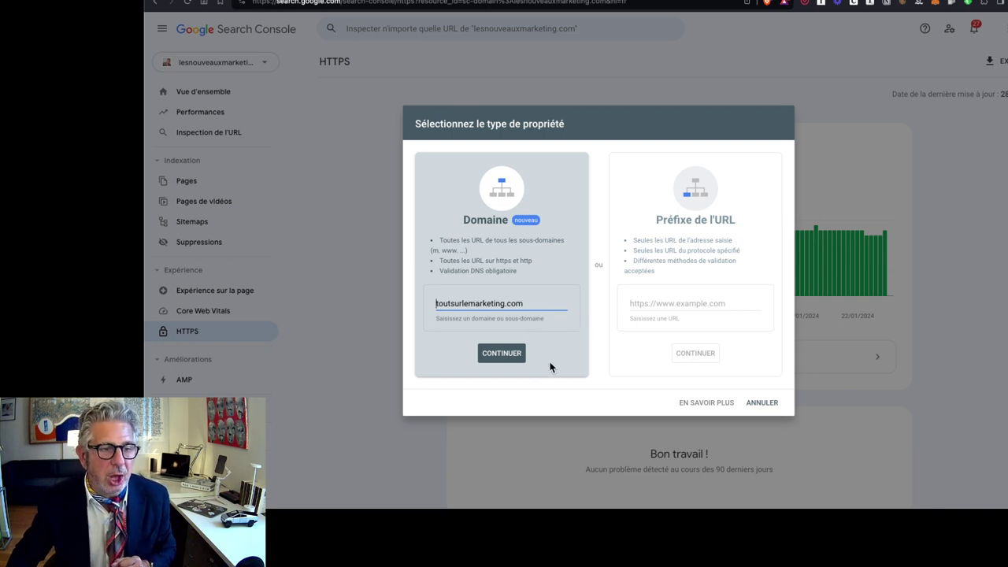
{"action": "left_click", "coordinate": [501, 356]}
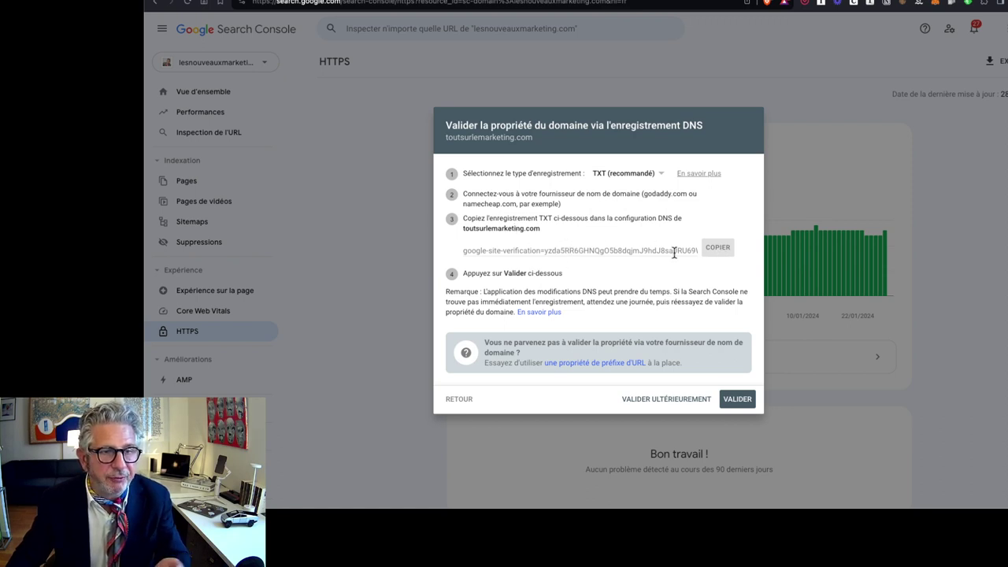
{"action": "left_click", "coordinate": [719, 250]}
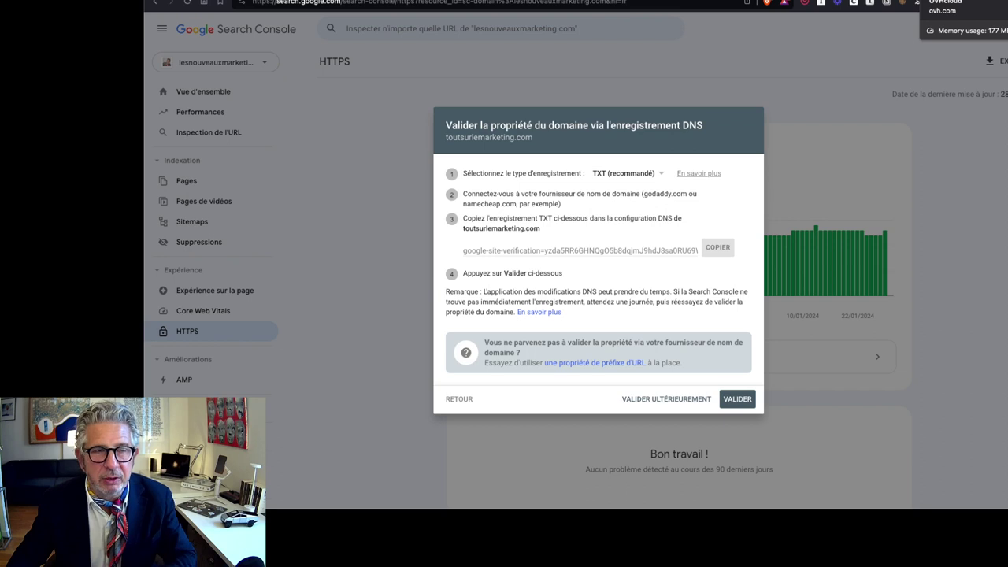
Switch to OVHcloud and add a TXT entry with the copied Google site verification token to the toutsurlemarketing.com DNS zone, keeping the default TTL
{"action": "left_click", "coordinate": [933, 1]}
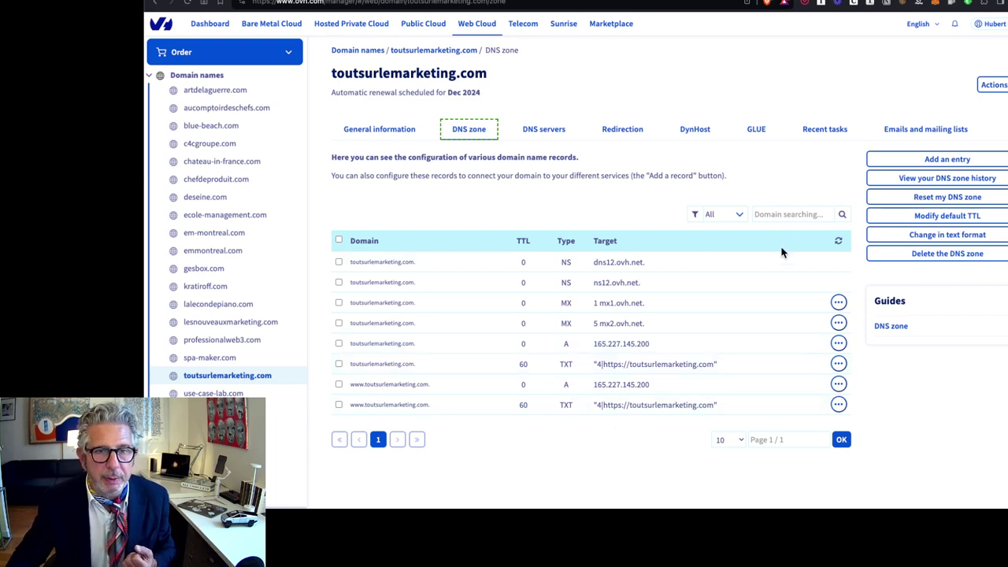
{"action": "left_click", "coordinate": [918, 160]}
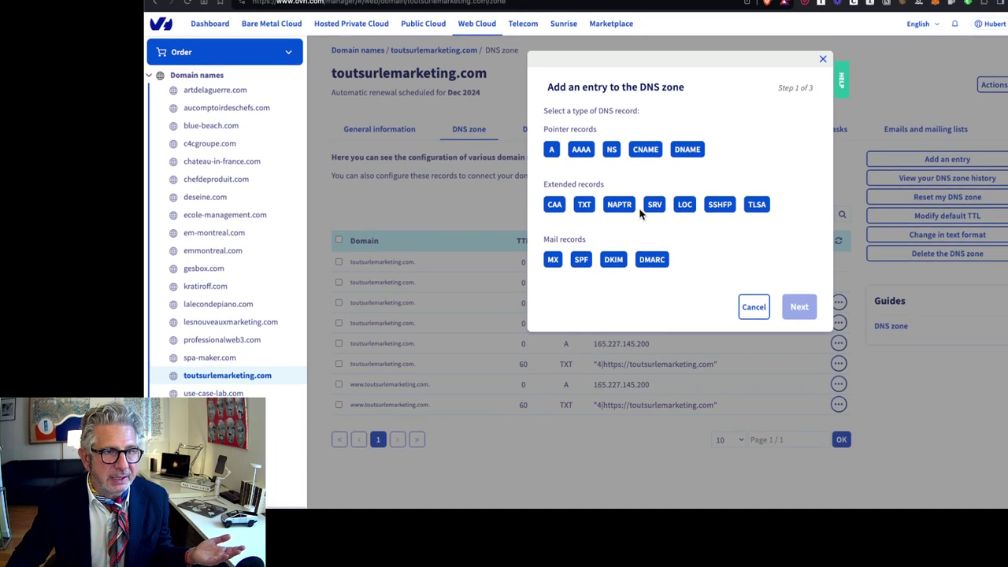
{"action": "left_click", "coordinate": [587, 204]}
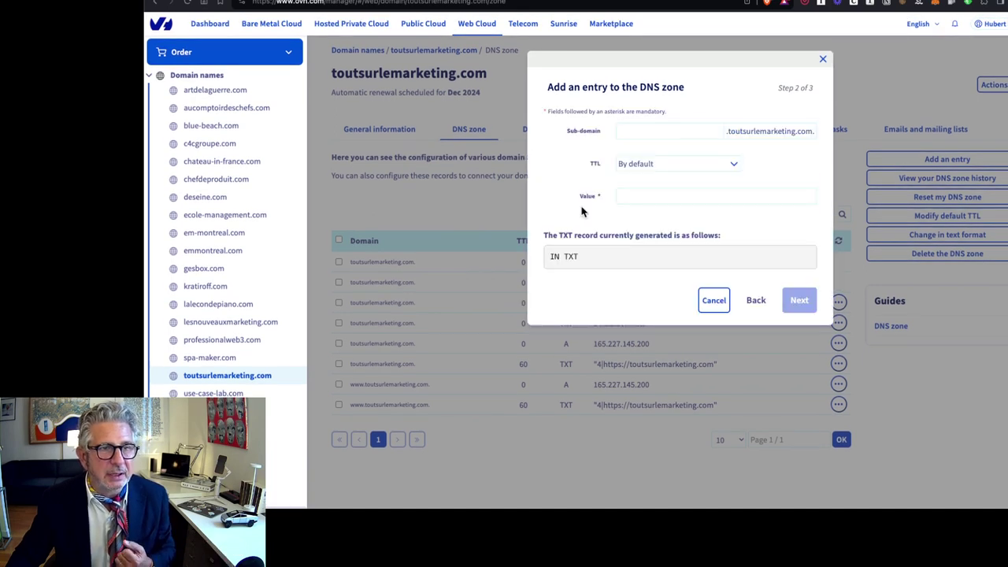
{"action": "left_click", "coordinate": [635, 195]}
{"action": "type", "text": "google-site-verification=yzda5RR6GHNQgO5b8dqjmJ9hdJ8sa0RU6W465-TuEY"}
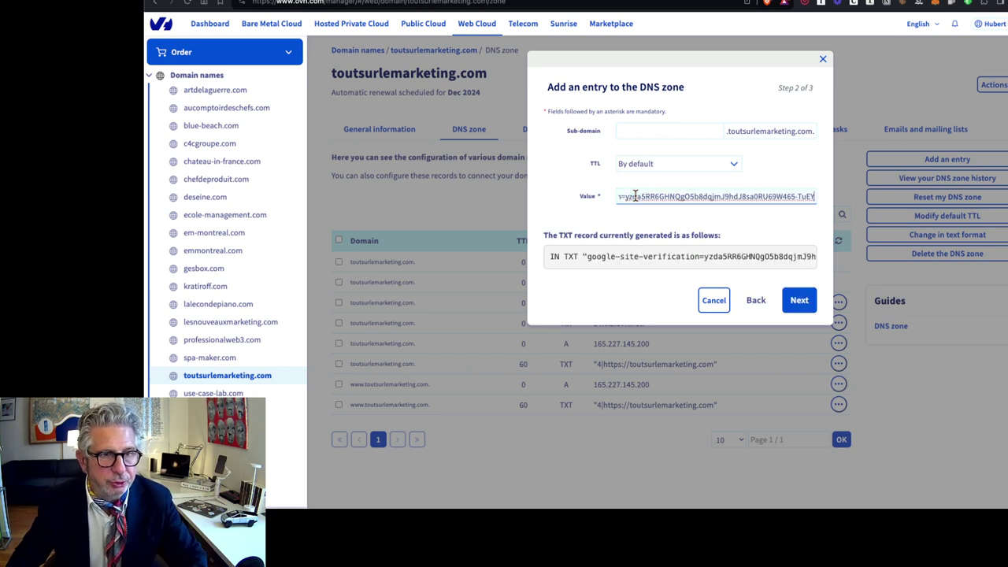
{"action": "left_click", "coordinate": [798, 301]}
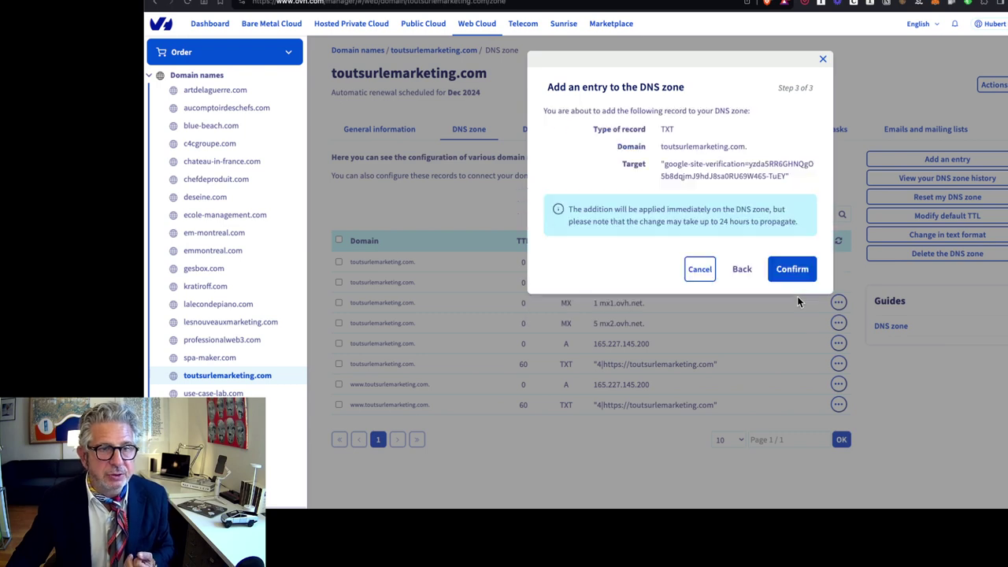
{"action": "left_click", "coordinate": [795, 268]}
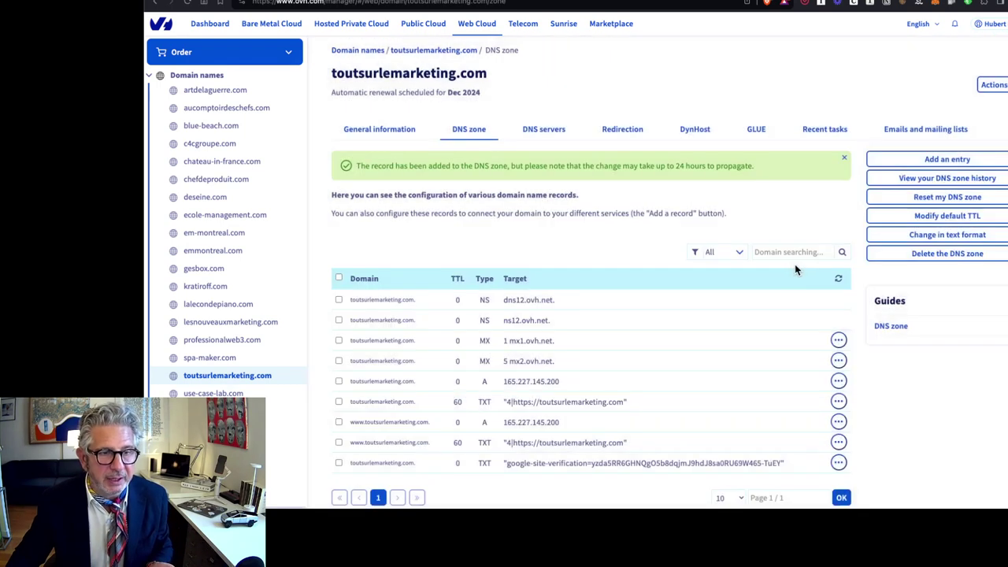
{"action": "scroll", "coordinate": [686, 362], "scroll_direction": "down", "scroll_amount": 1}
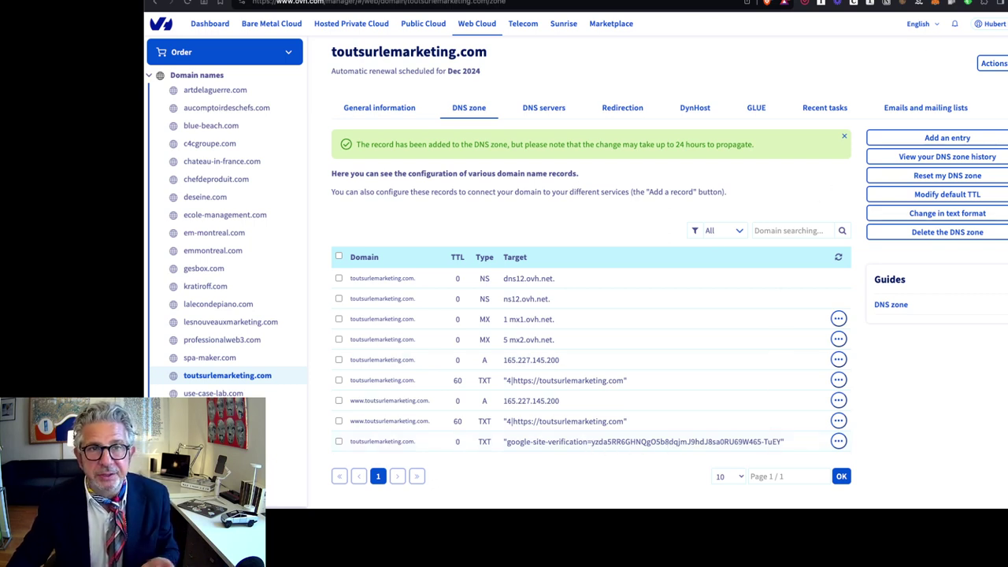
Return to Search Console, validate the toutsurlemarketing.com domain property and finish the validation dialog
{"action": "left_click", "coordinate": [918, 3]}
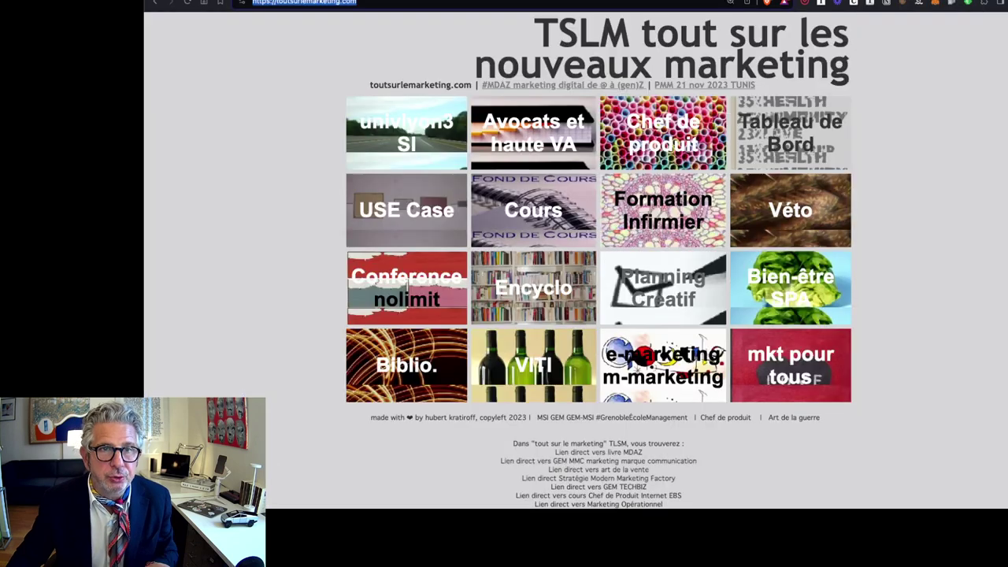
{"action": "left_click", "coordinate": [818, 2]}
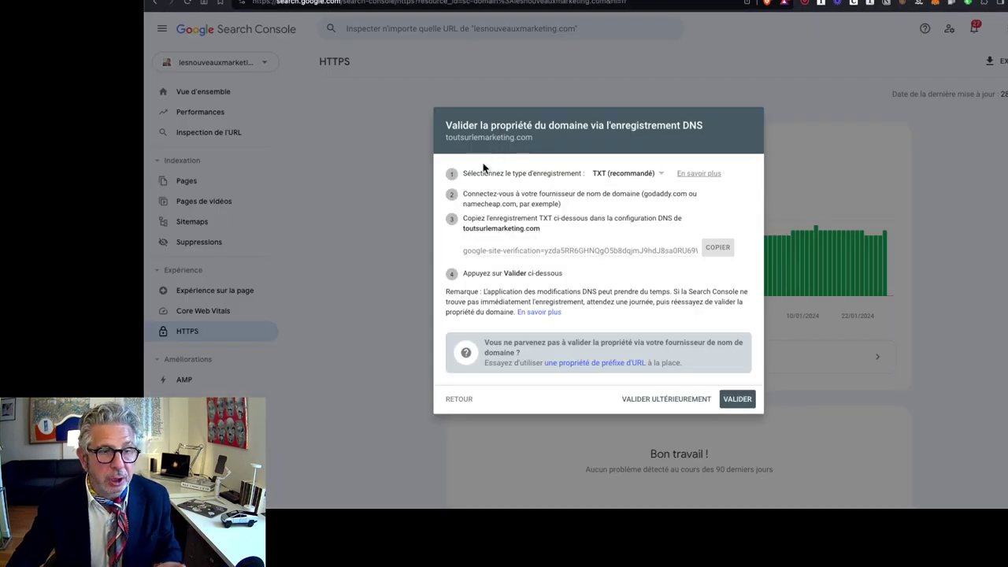
{"action": "left_click", "coordinate": [738, 401]}
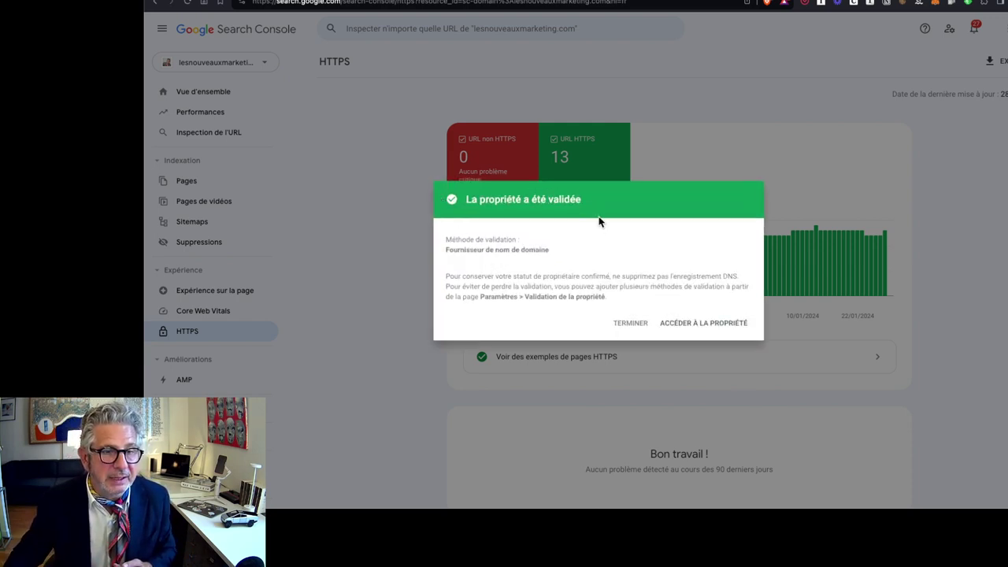
{"action": "left_click", "coordinate": [632, 325]}
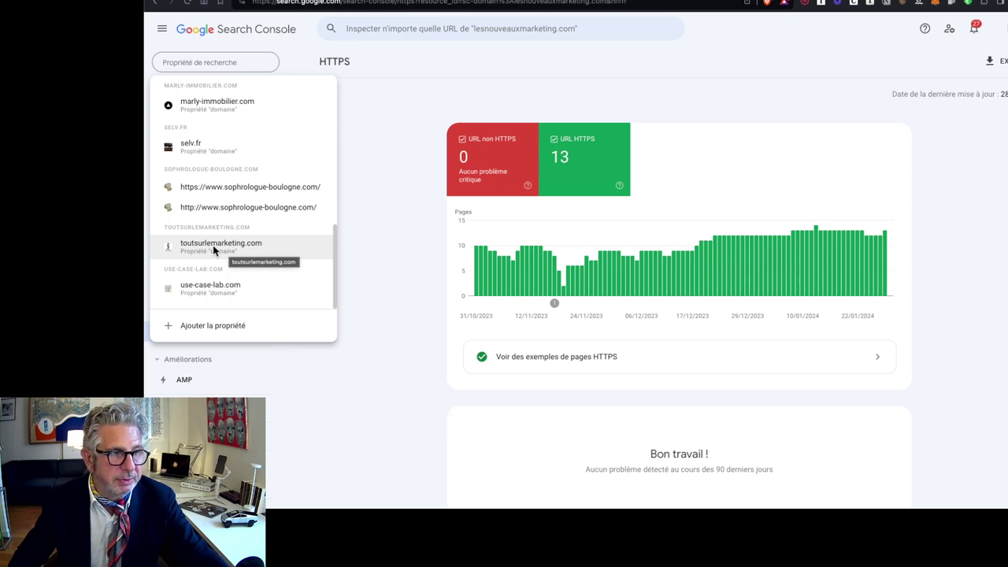
Switch to the toutsurlemarketing.com property and look through its overview and performance reports
{"action": "left_click", "coordinate": [213, 245]}
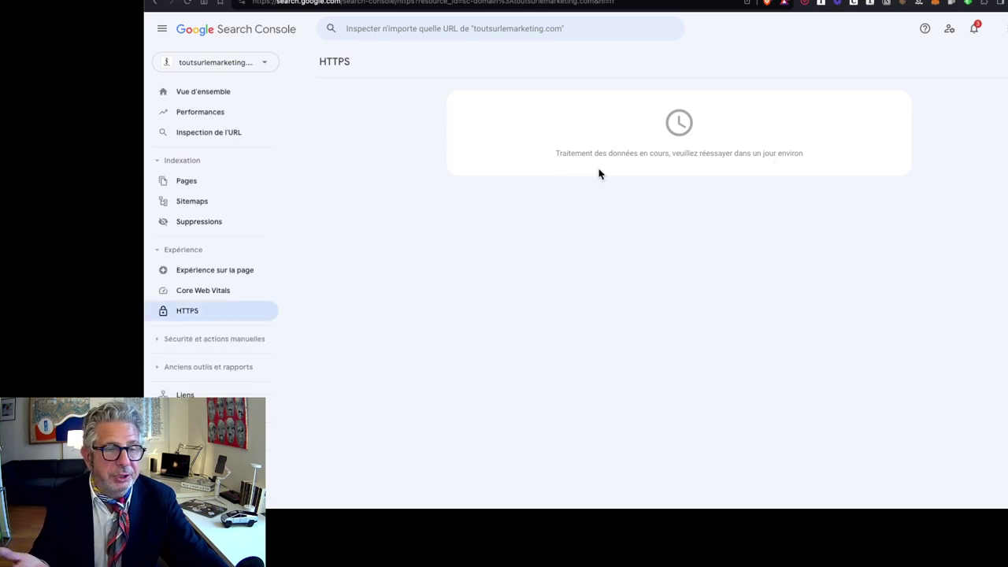
{"action": "left_click", "coordinate": [167, 91]}
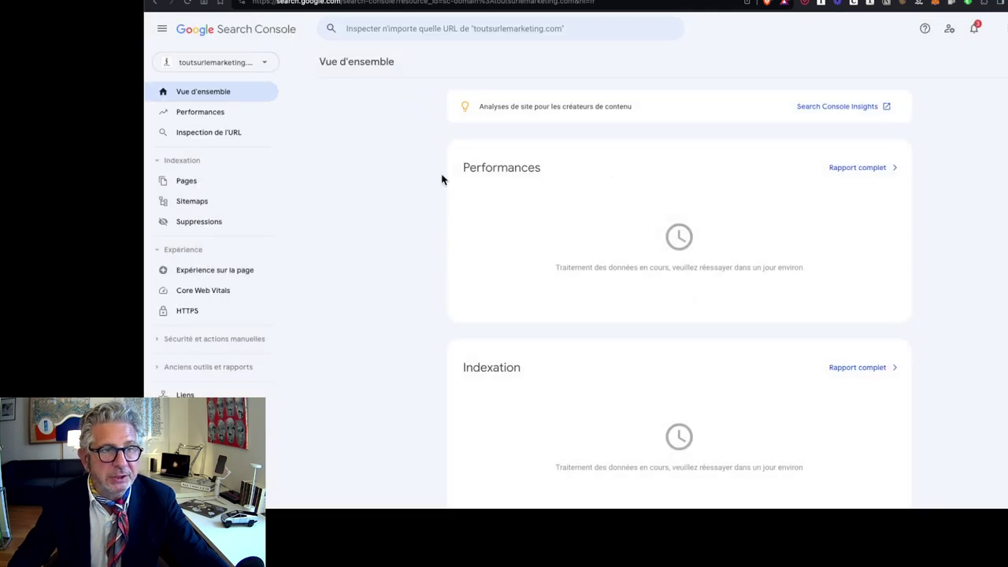
{"action": "scroll", "coordinate": [772, 305], "scroll_direction": "down", "scroll_amount": 6}
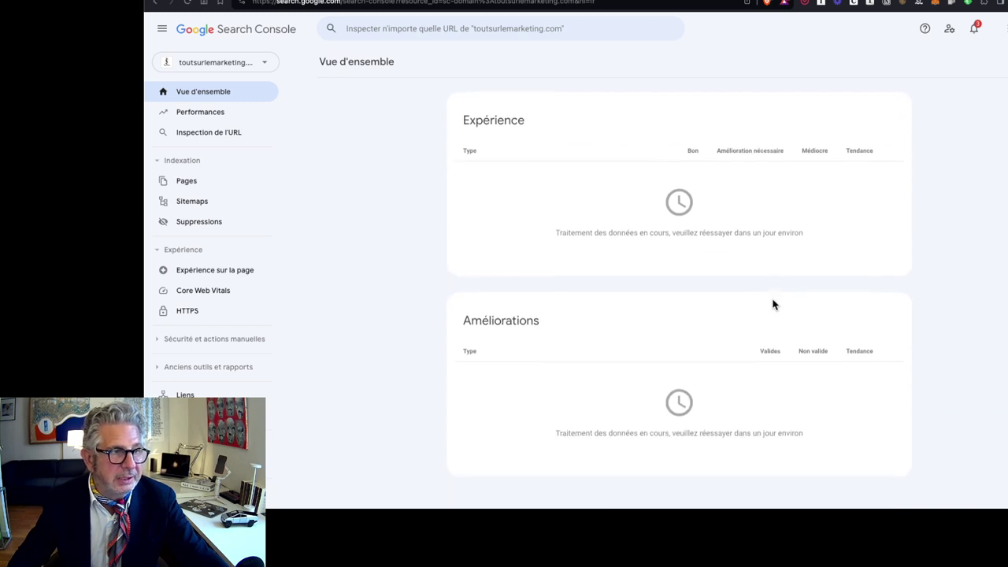
{"action": "scroll", "coordinate": [772, 305], "scroll_direction": "up", "scroll_amount": 6}
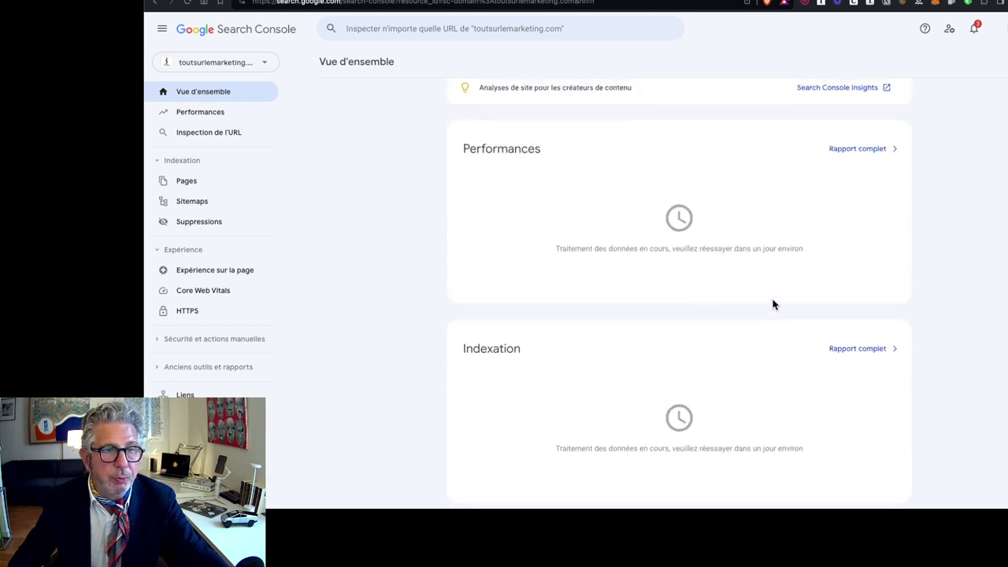
{"action": "left_click", "coordinate": [220, 118]}
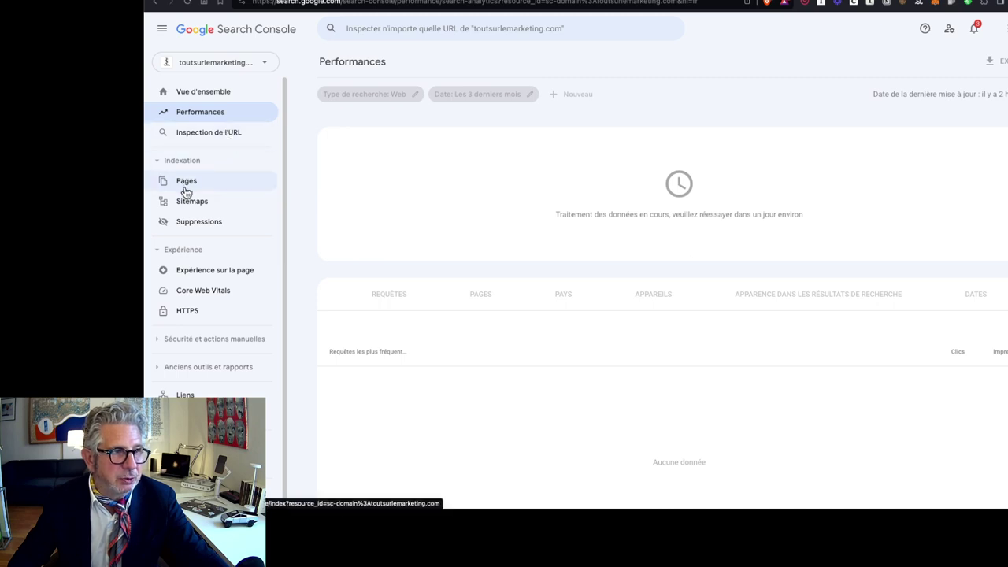
{"action": "scroll", "coordinate": [468, 232], "scroll_direction": "down", "scroll_amount": 2}
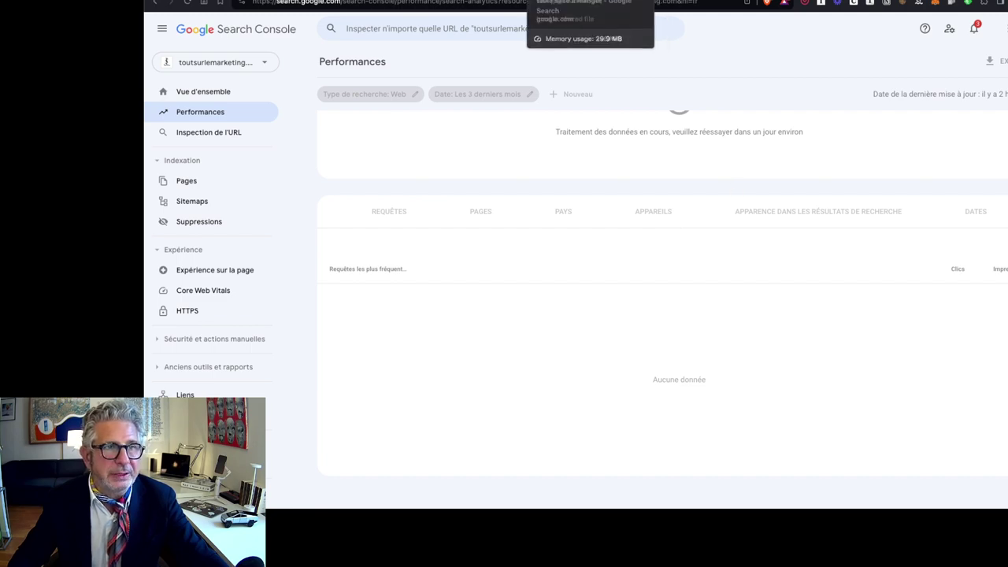
Go back to the exercise page 19.jpg and review the Search Console instructions under Outils and the Mise en pratique section
{"action": "left_click", "coordinate": [503, 1]}
{"action": "key", "text": "ctrl+shift+Tab"}
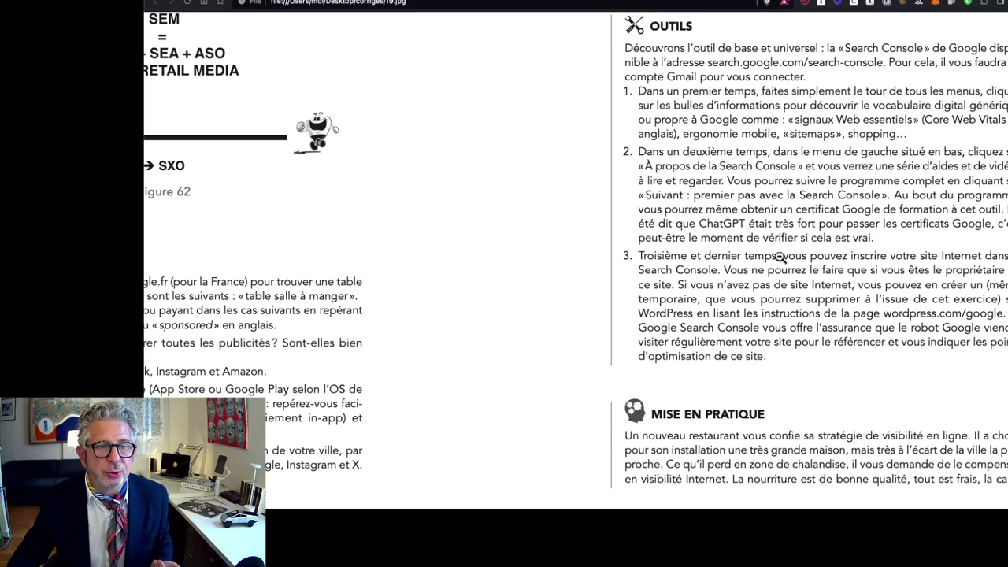
{"action": "scroll", "coordinate": [780, 258], "scroll_direction": "down", "scroll_amount": 2}
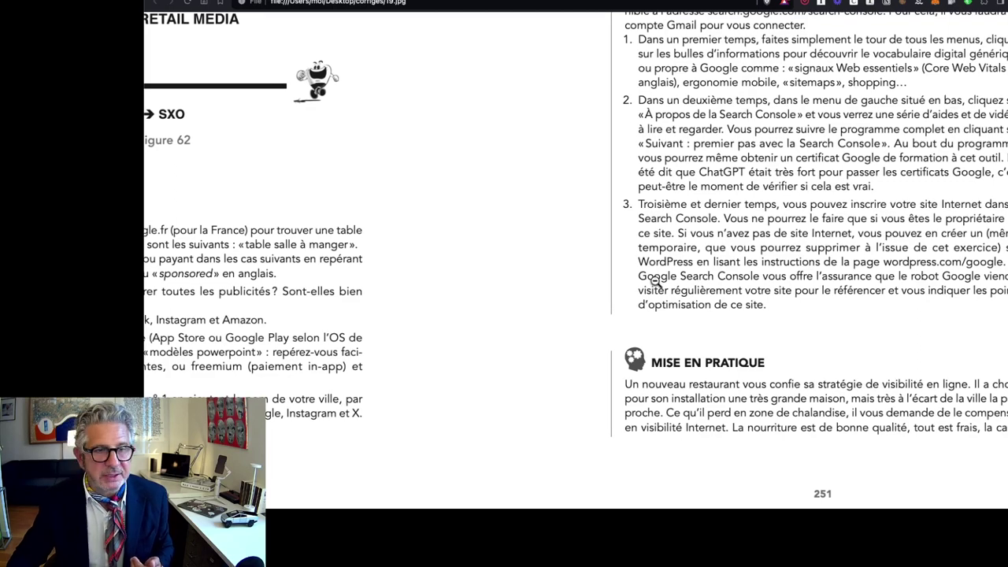
{"action": "scroll", "coordinate": [797, 354], "scroll_direction": "down", "scroll_amount": 1}
{"action": "scroll", "coordinate": [798, 355], "scroll_direction": "up", "scroll_amount": 1}
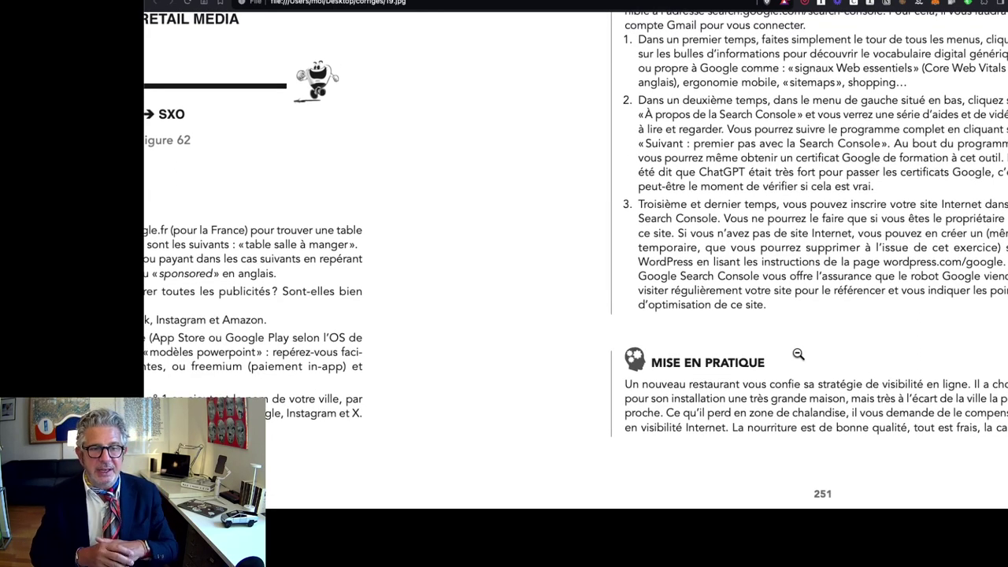